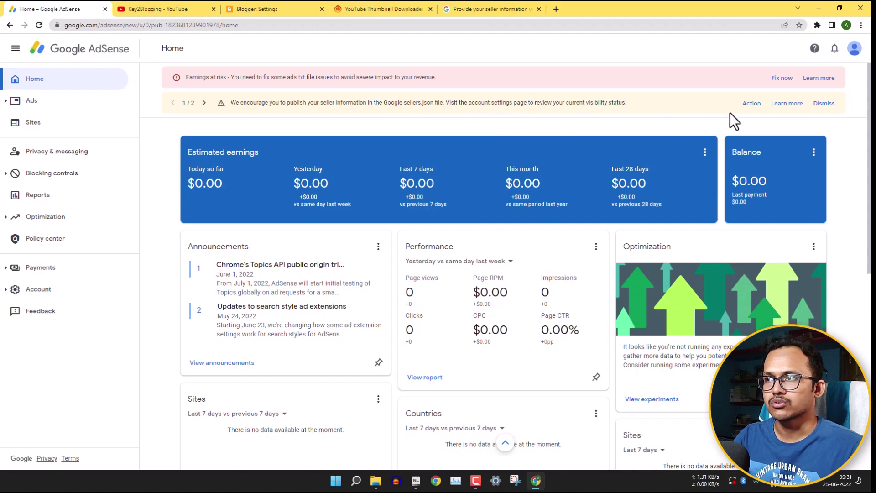
- Change seller information visibility from Confidential to Transparent, then select the empty Business domain field
left_click(751, 104)
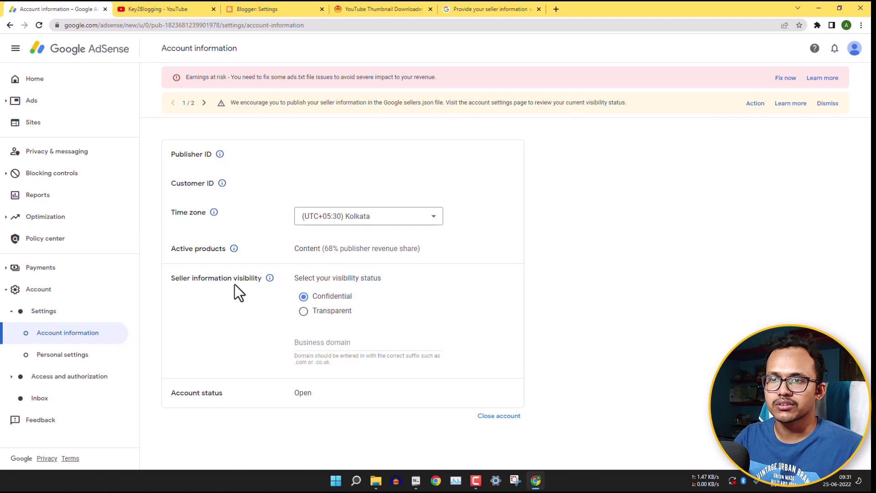
left_click(304, 311)
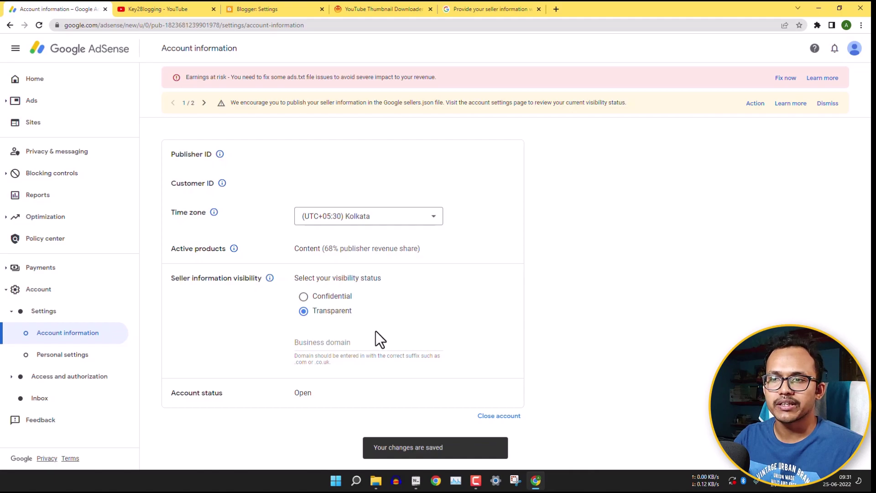
left_click(334, 344)
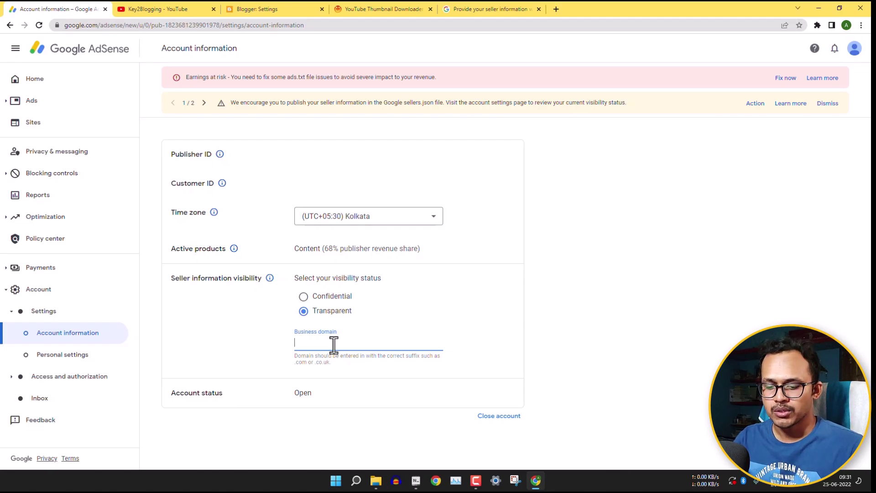
- Paste the site's .com domain as the business domain and save it
key("ctrl+v")
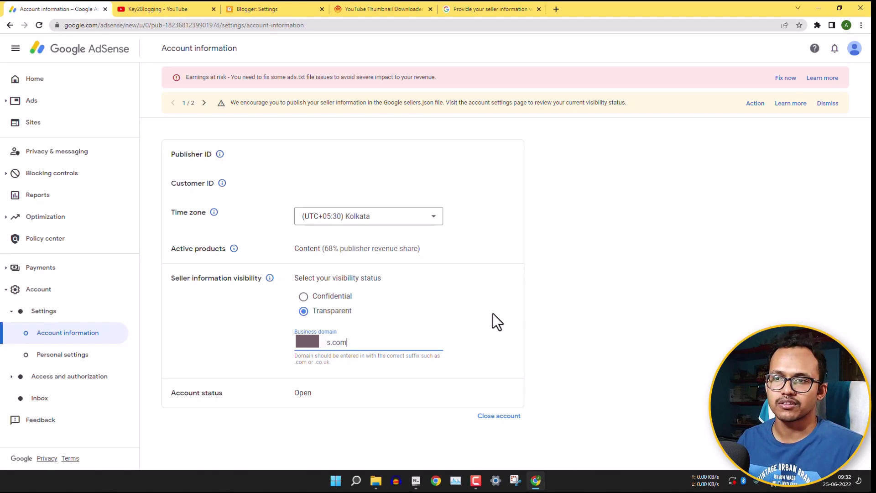
left_click(592, 298)
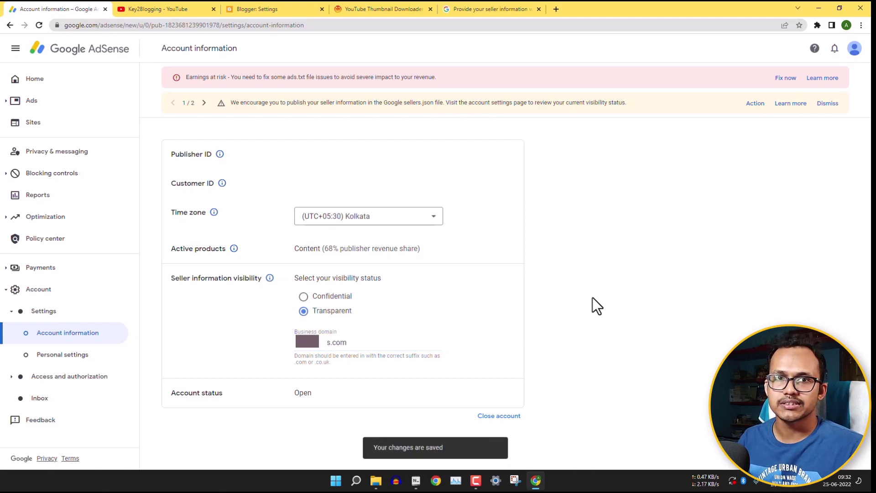
- Dismiss the sellers.json banner and the Ukraine monetization notice
left_click(827, 105)
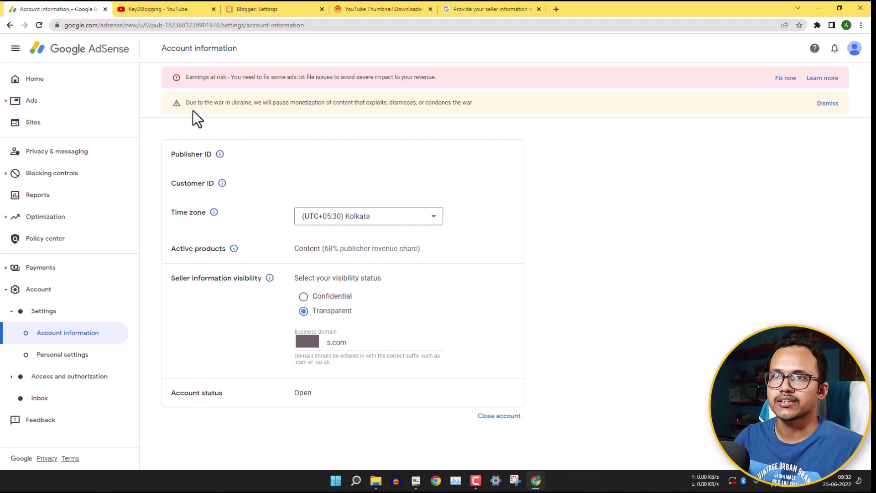
left_click(829, 103)
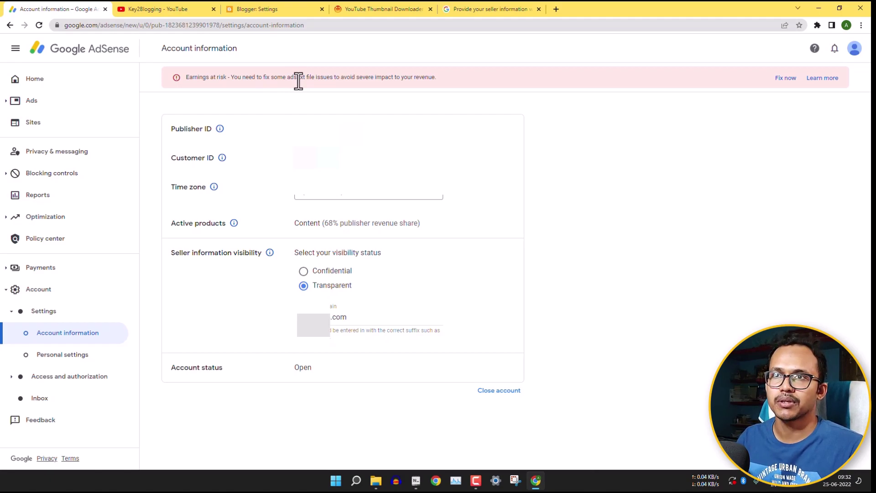
- Download ads.txt from the Sites page's ads.txt card and open the downloaded file
left_click(783, 78)
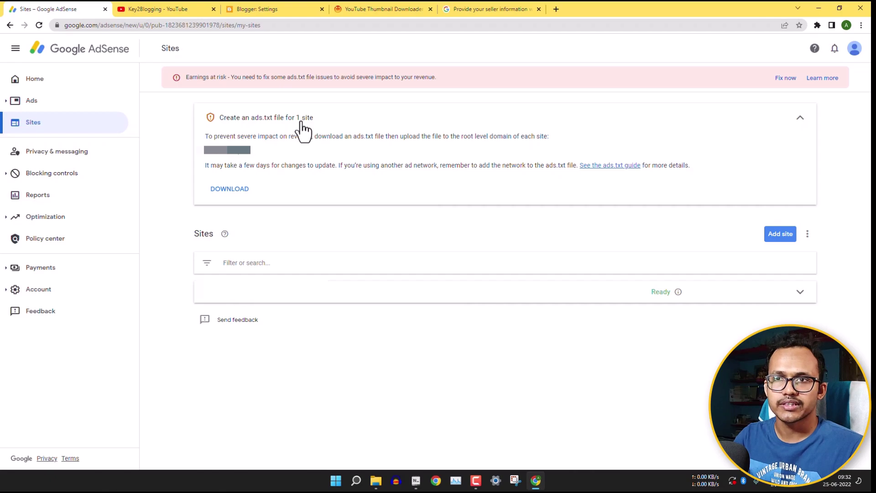
left_click(232, 188)
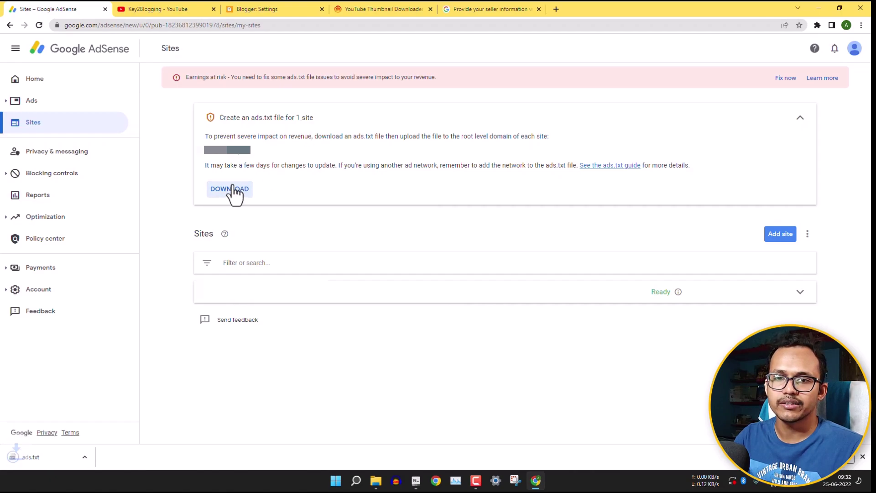
left_click(97, 457)
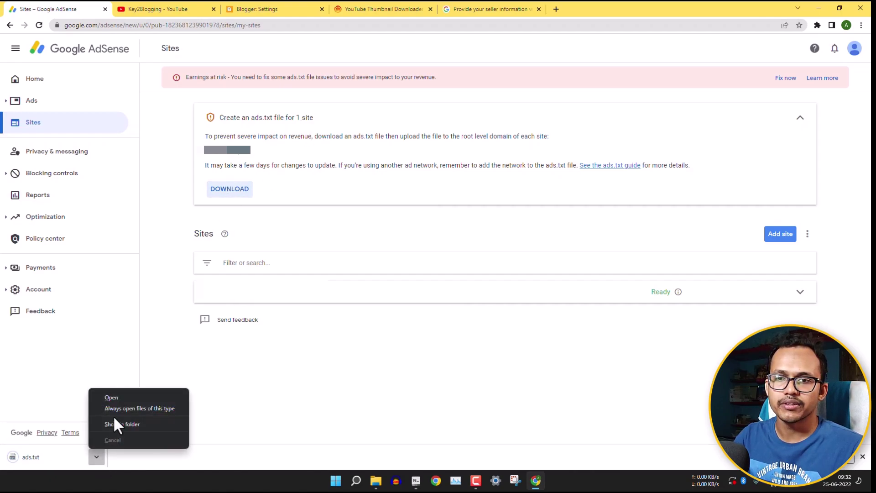
left_click(121, 402)
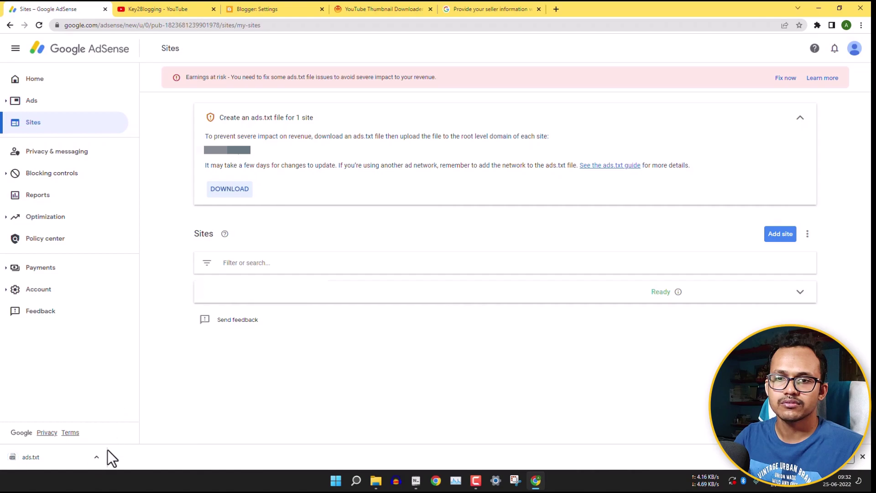
left_click(96, 457)
- Copy the google.com DIRECT line from ads.txt in Notepad, then minimize Notepad
left_click(115, 400)
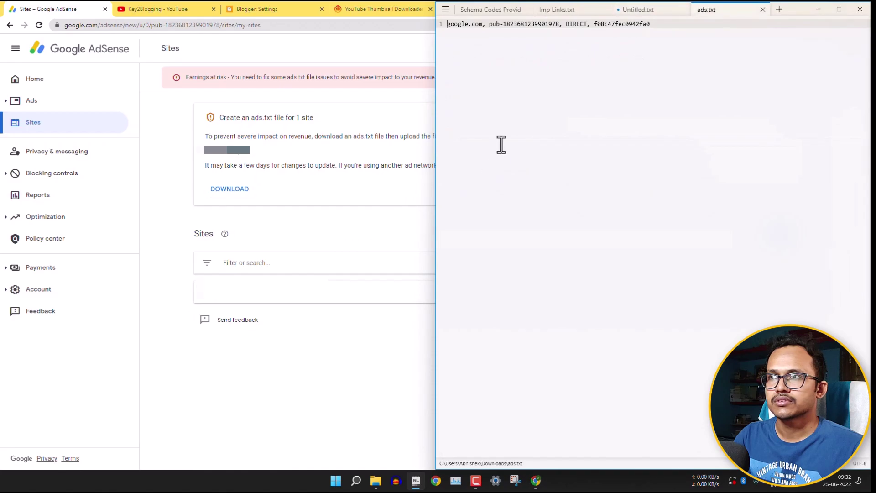
key("ctrl+a")
key("ctrl+c")
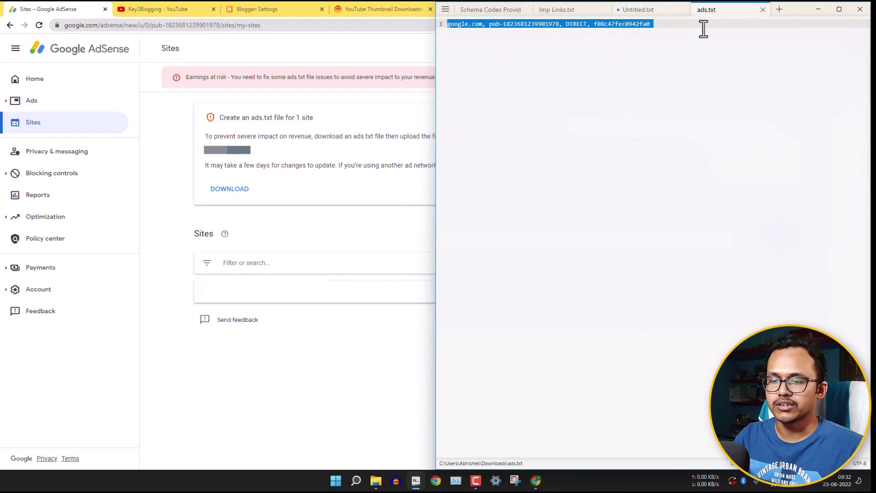
left_click(820, 13)
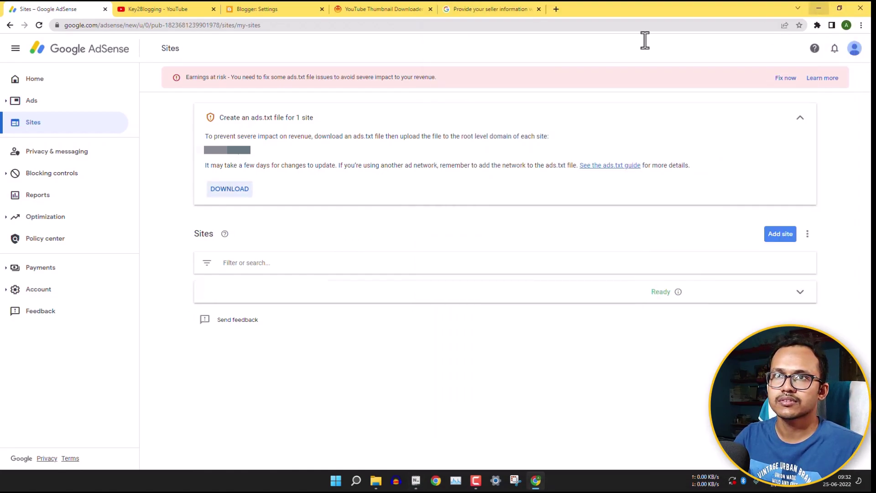
- Enable custom robots.txt in Blogger Settings and paste the copied ads.txt line into it
left_click(280, 10)
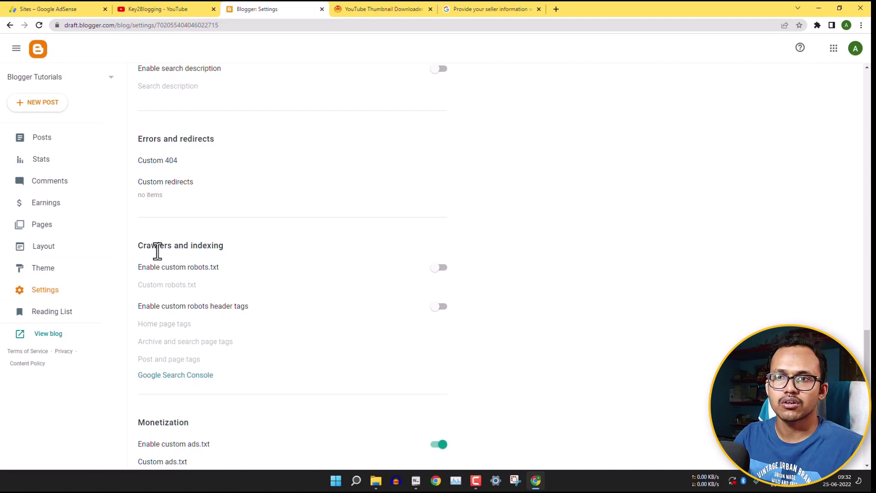
left_click(440, 267)
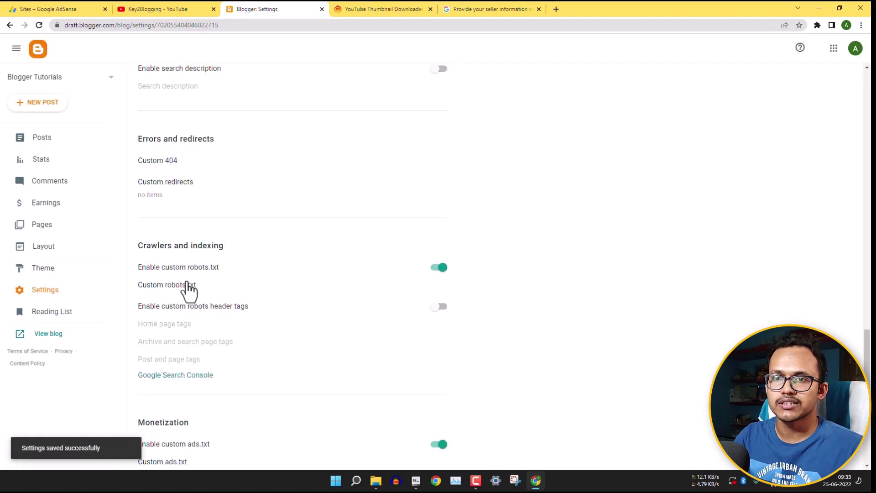
left_click(214, 280)
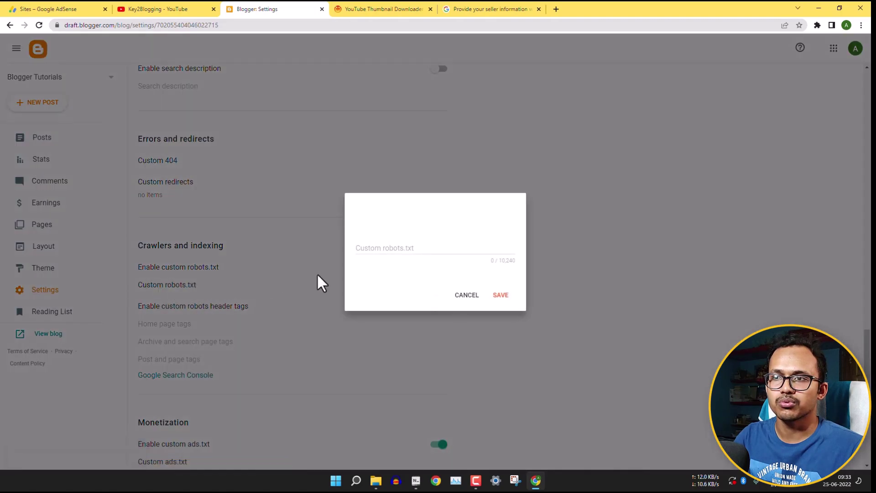
left_click(407, 250)
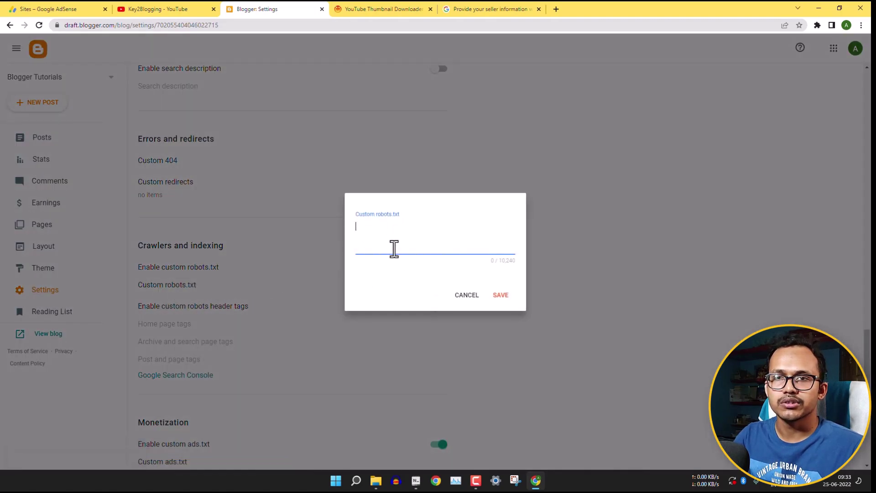
key("ctrl+v")
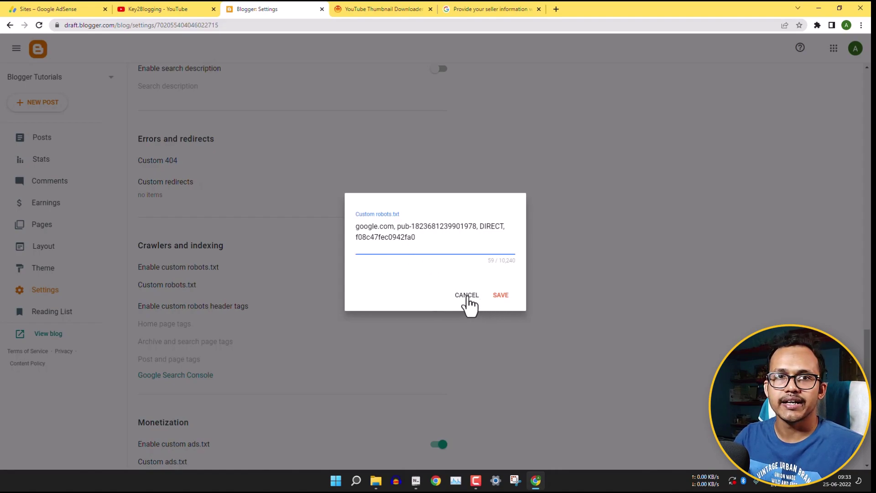
left_click(467, 295)
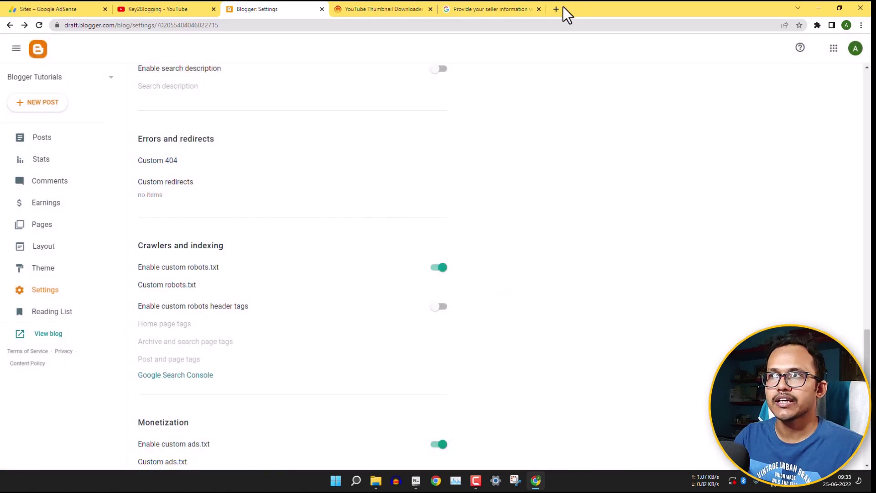
- Load techyleaf.in/ads.txt in a new tab to confirm the live google.com DIRECT line
left_click(556, 13)
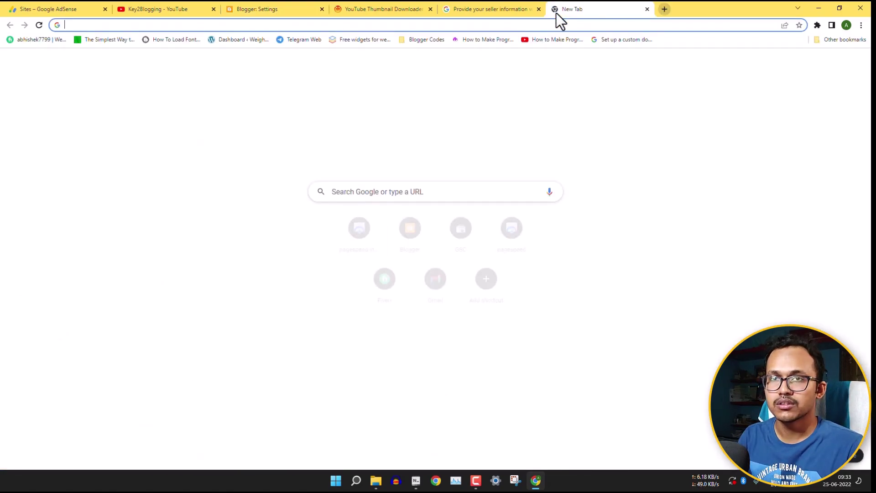
type("te")
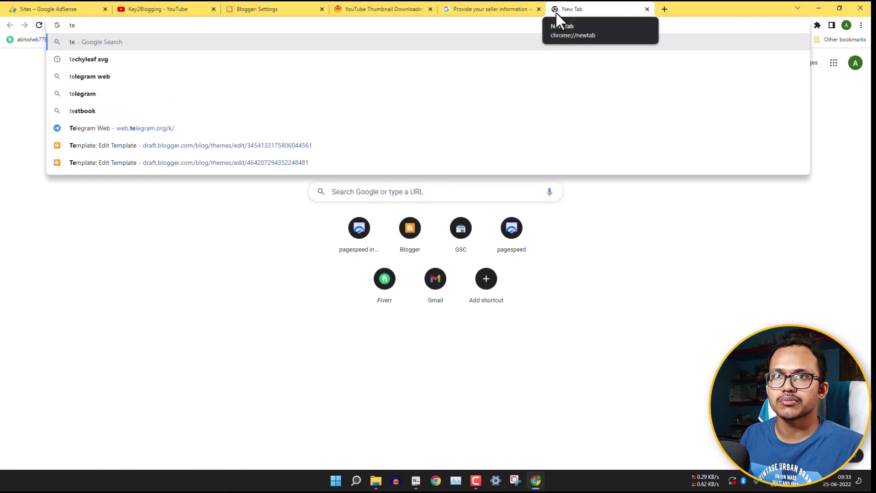
type("ch")
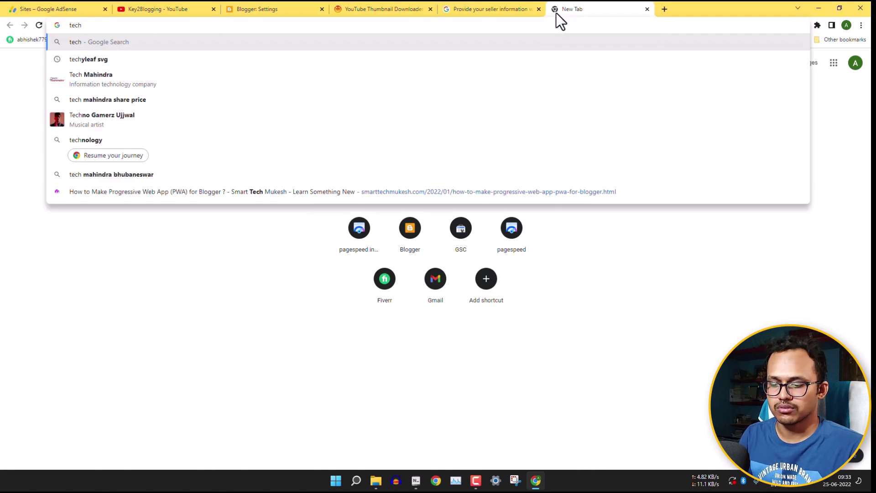
type("yl")
key("Return")
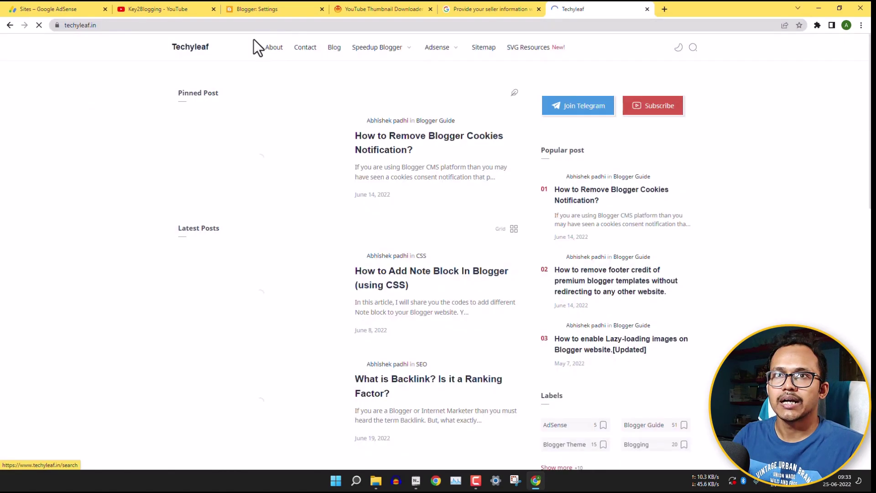
left_click(162, 26)
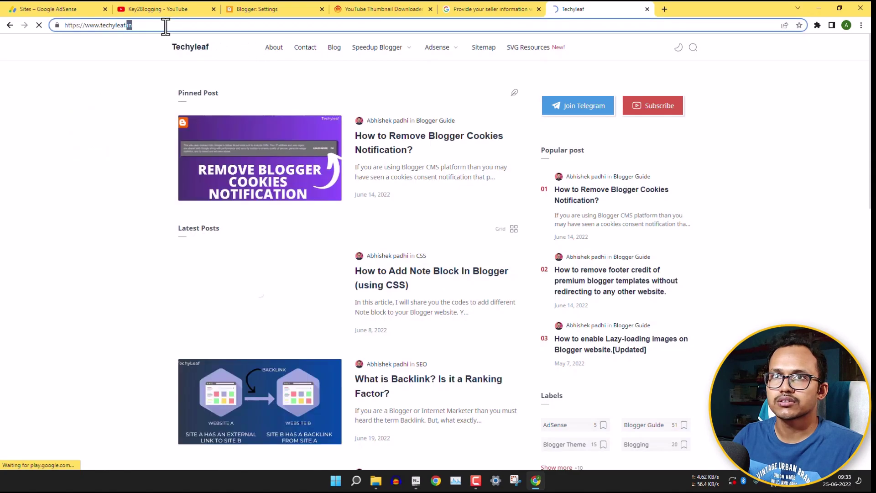
type("/ad")
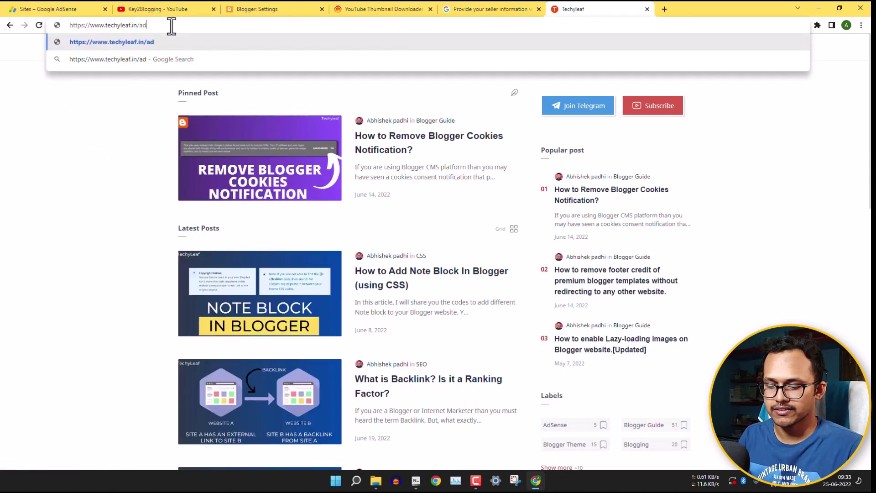
type("s.txt")
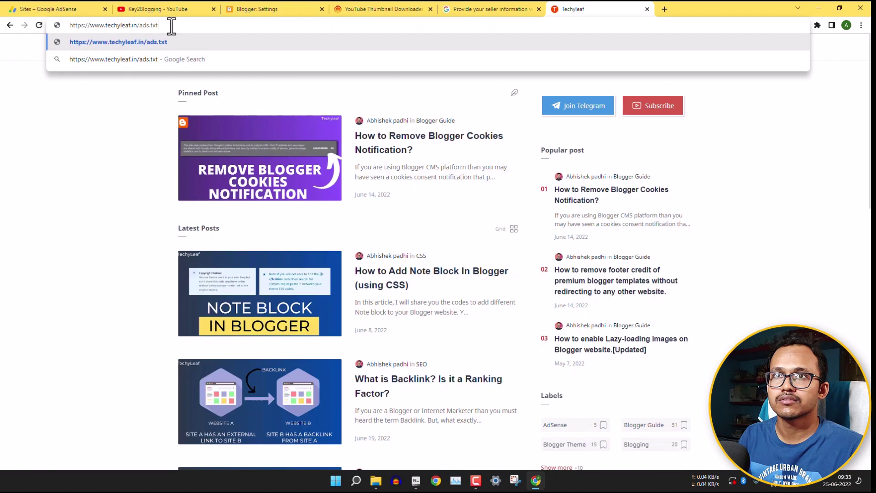
key("Return")
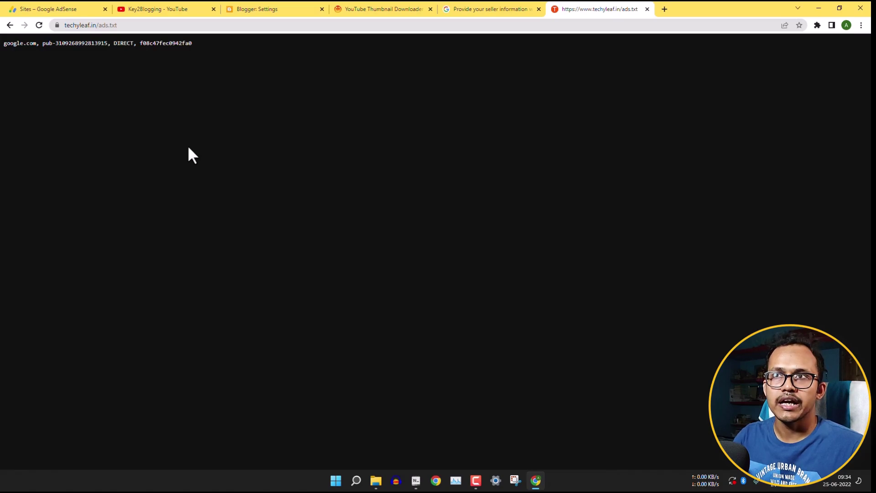
- Switch to the Key2Blogging YouTube tab showing the ads.txt fix videos
left_click(156, 5)
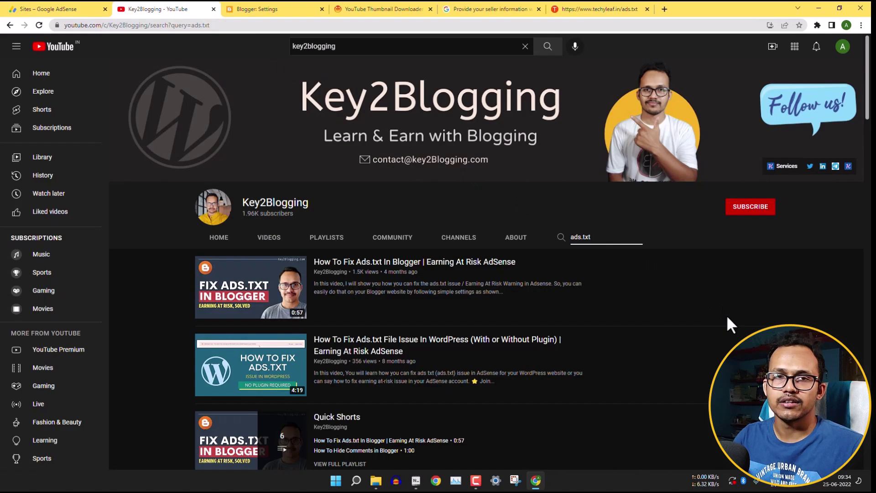